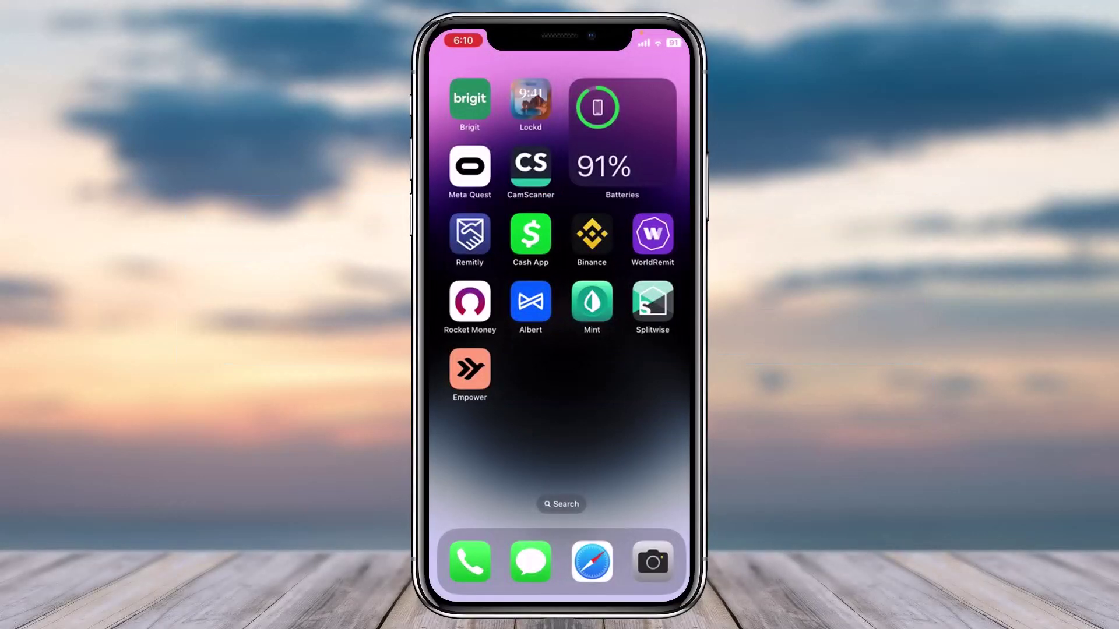
Launch WorldRemit from the Home Screen and start creating a new account.
click(652, 233)
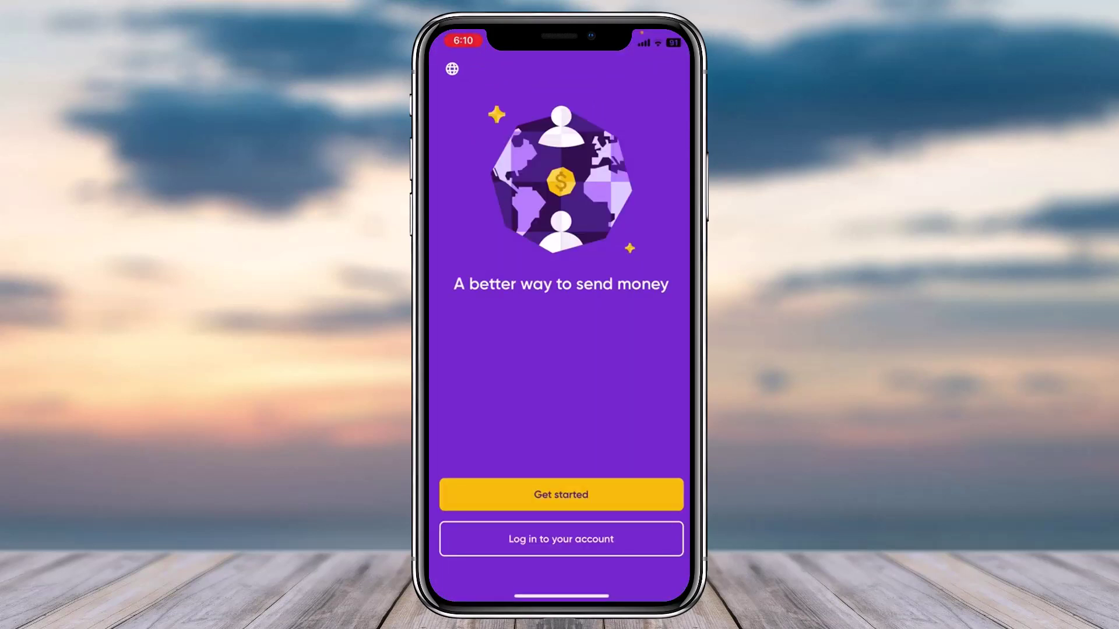
click(559, 494)
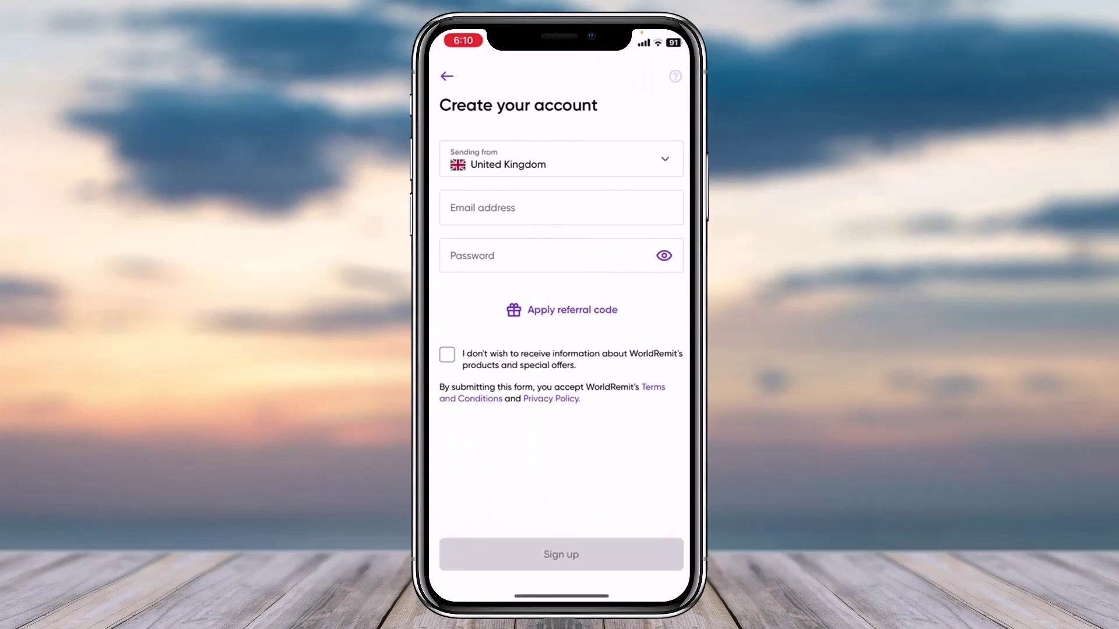
Choose Canada from the sending-country list on the sign-up form.
click(560, 159)
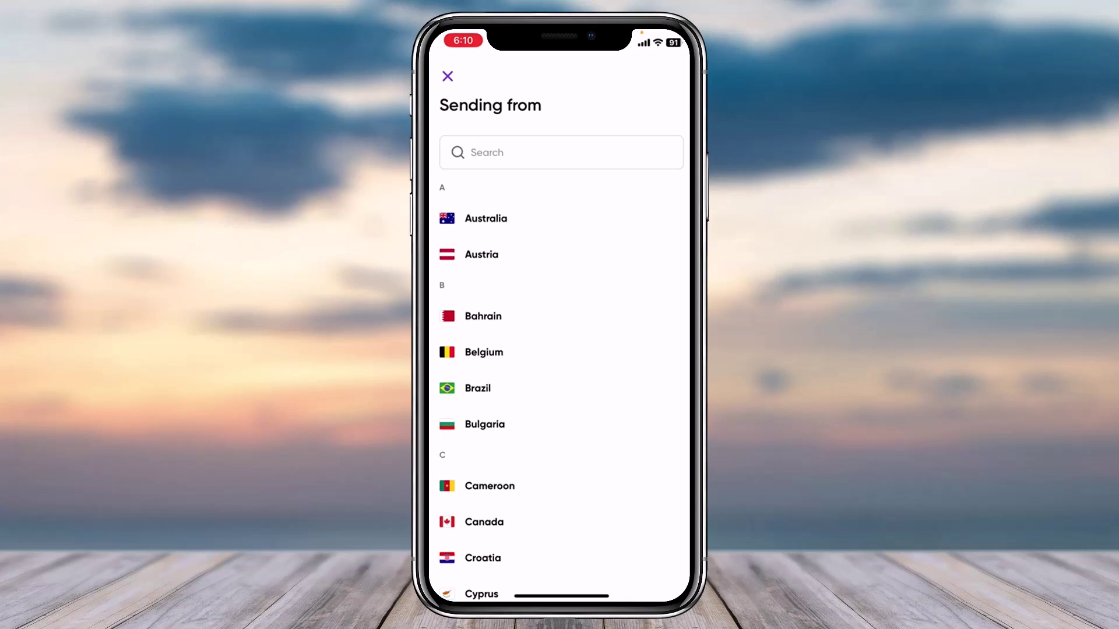
scroll(560, 350, down, 10)
scroll(560, 349, up, 8)
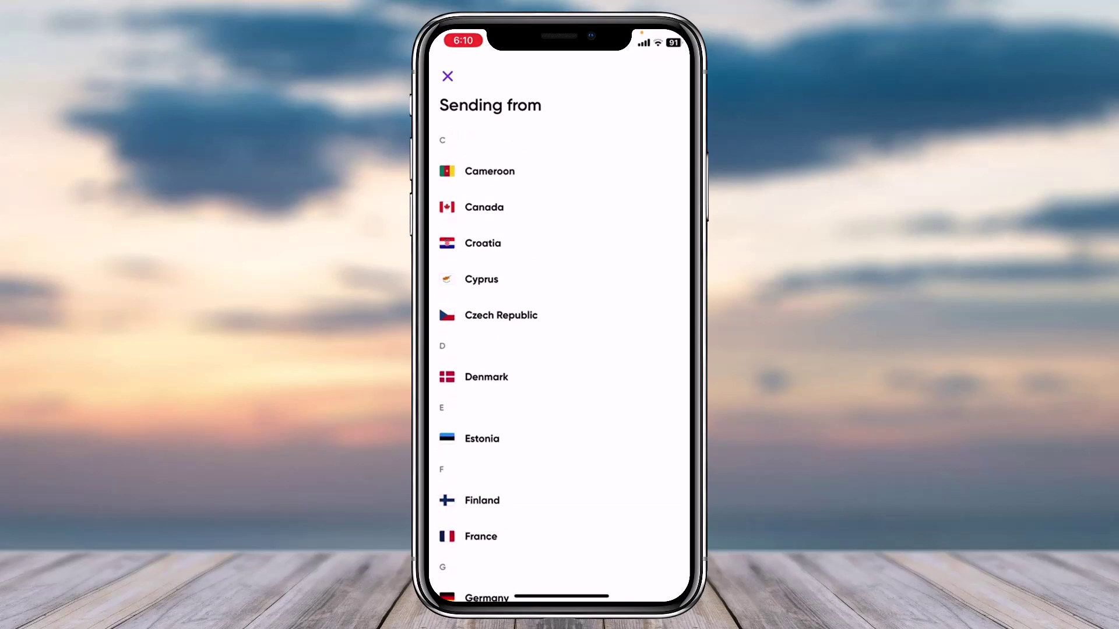
click(483, 267)
click(560, 207)
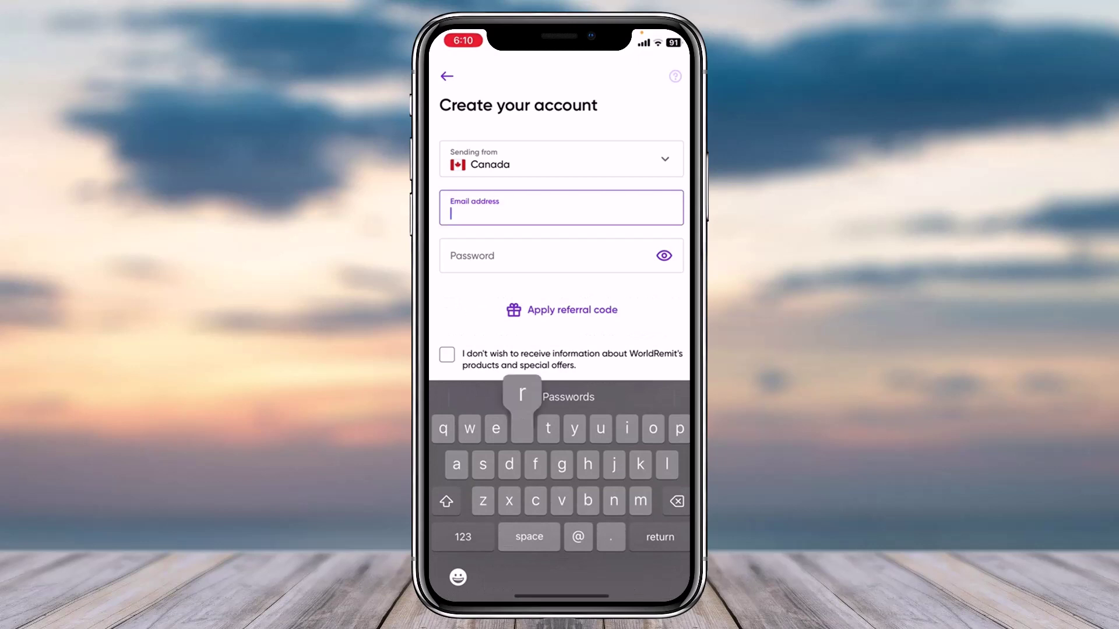
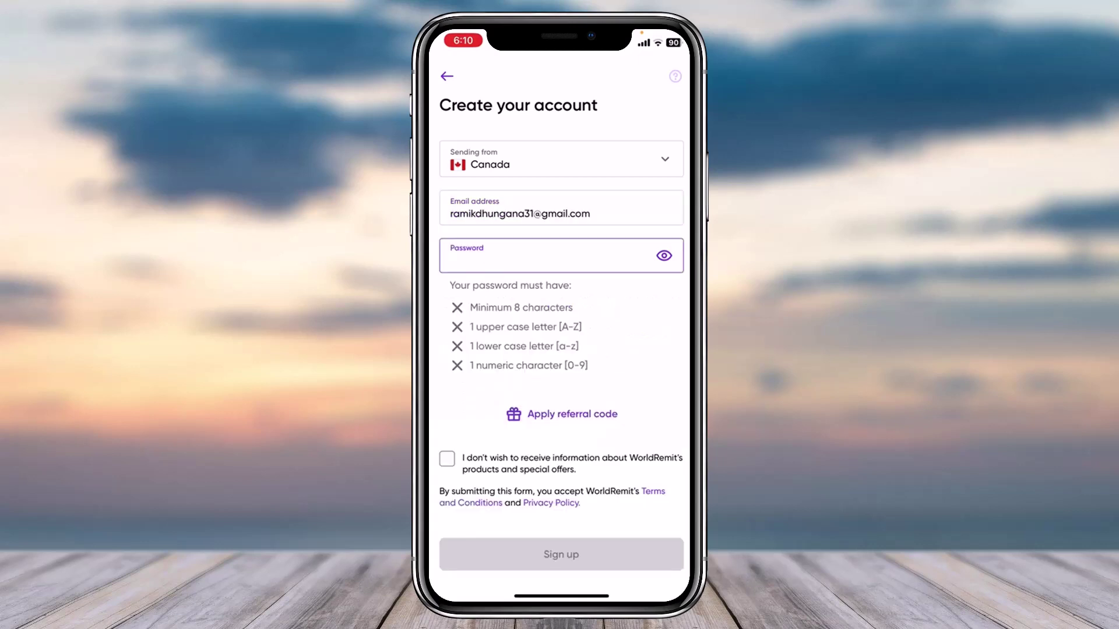
scroll(560, 350, down, 2)
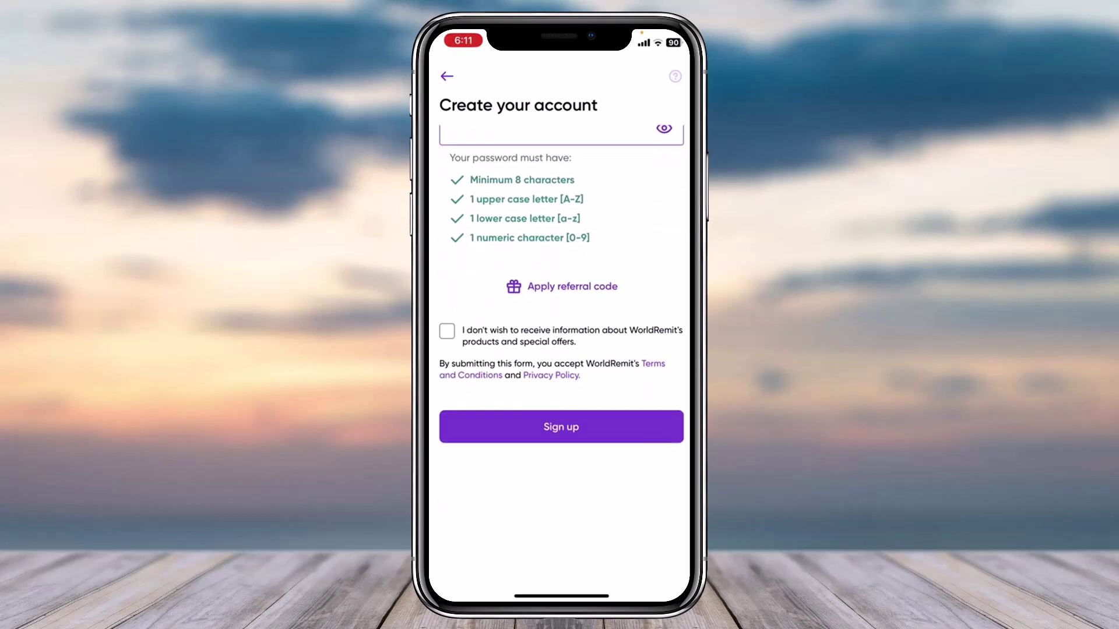
scroll(560, 349, down, 2)
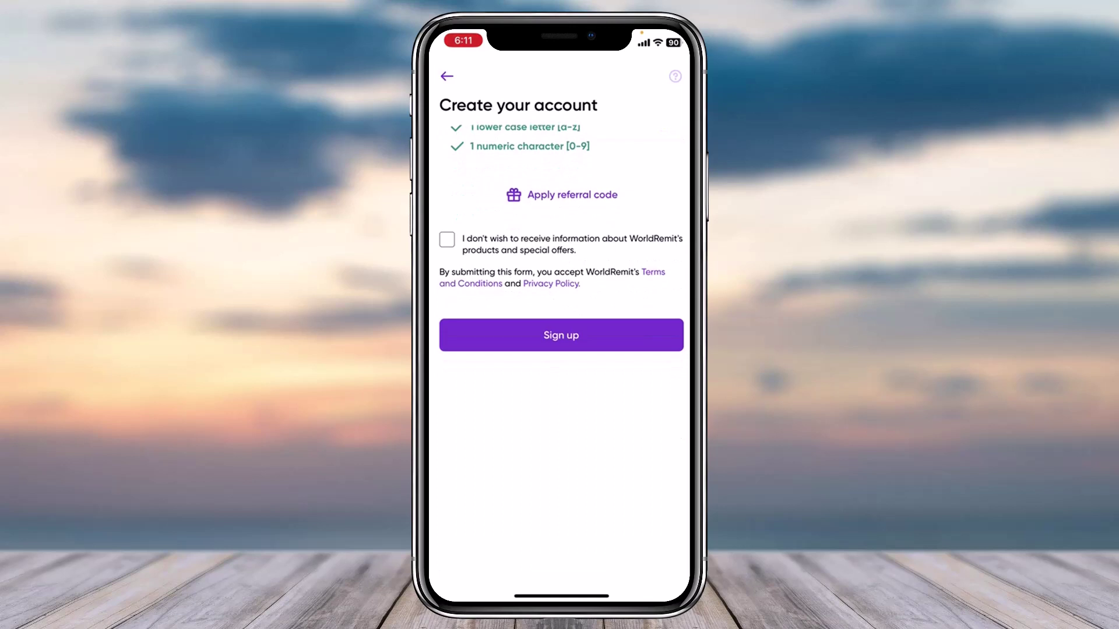
Tick the 'I don't wish to receive information' opt-out and submit the sign-up.
click(447, 239)
click(560, 335)
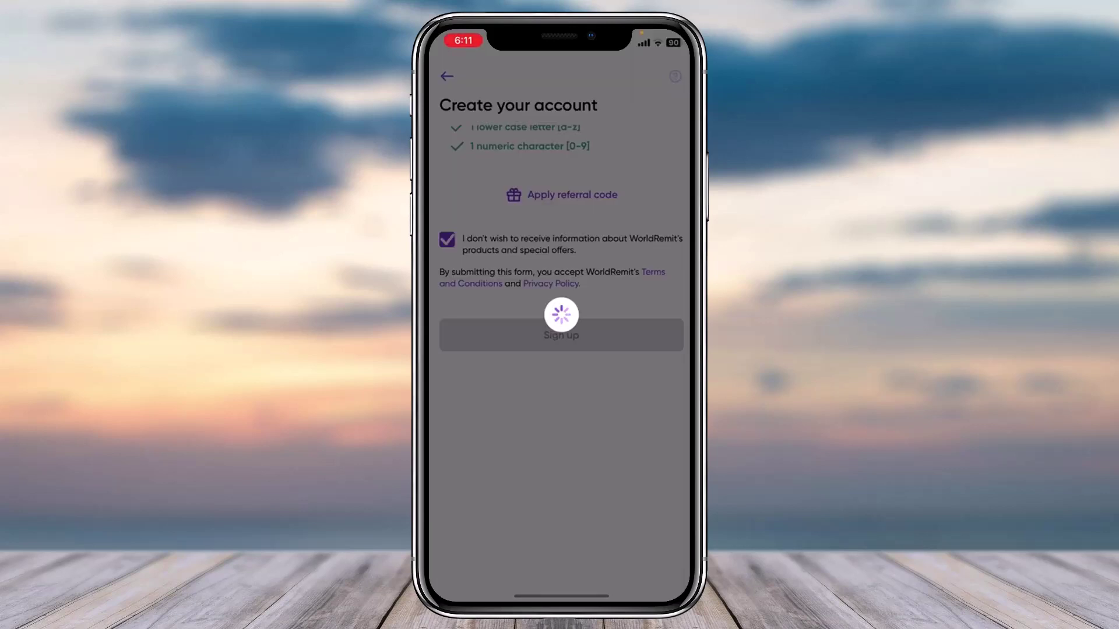
Skip saving the password, set and confirm a four-digit PIN, and decline Face ID.
click(561, 562)
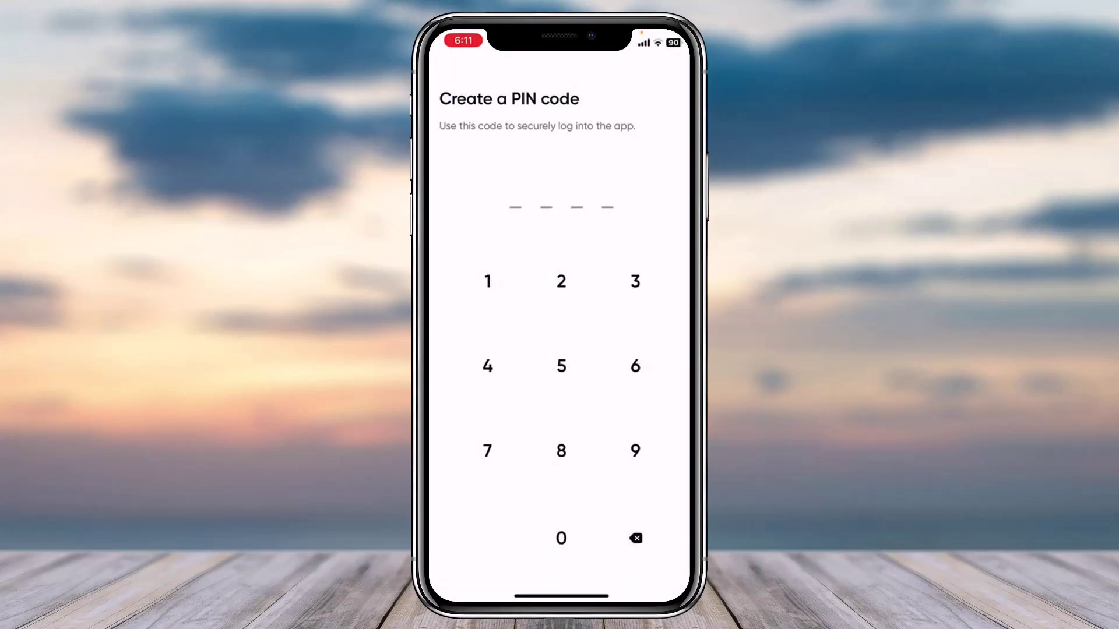
click(562, 449)
click(561, 537)
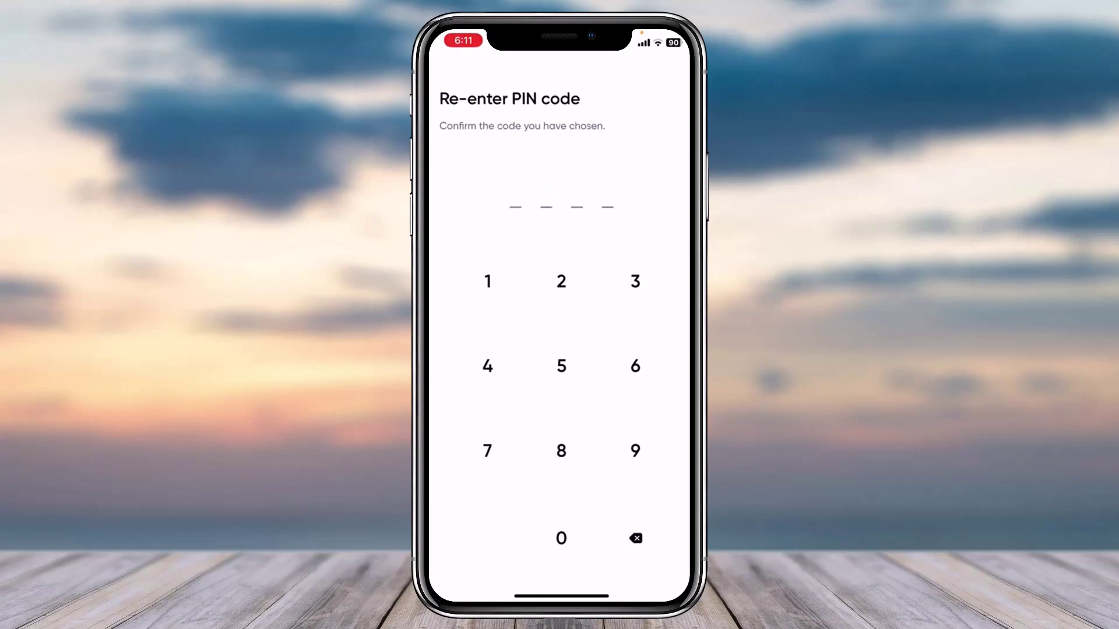
click(561, 450)
click(561, 538)
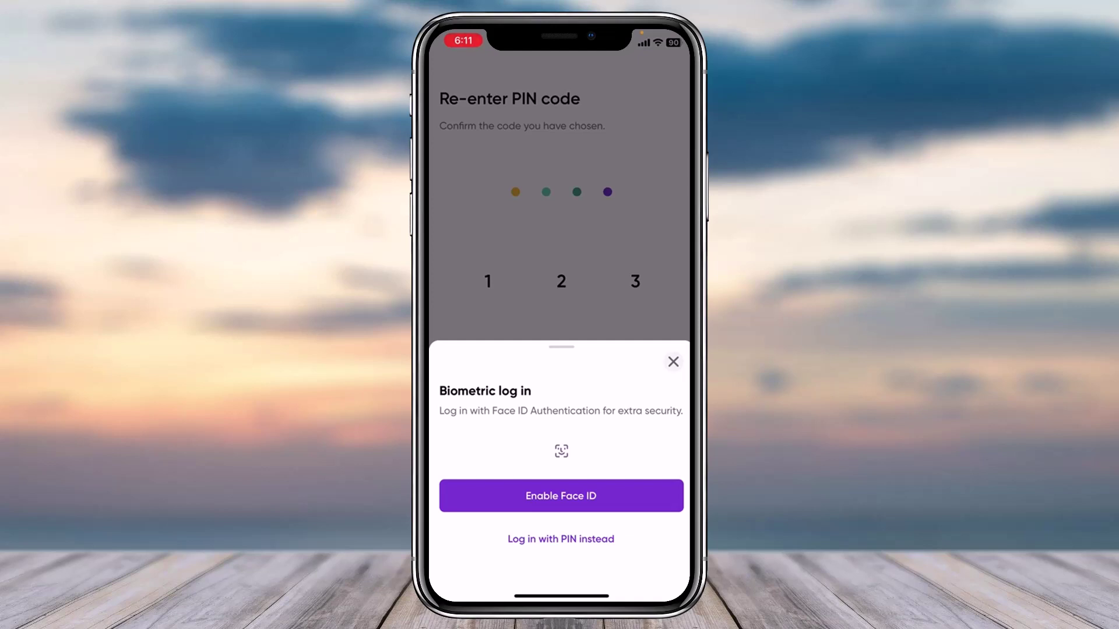
click(560, 538)
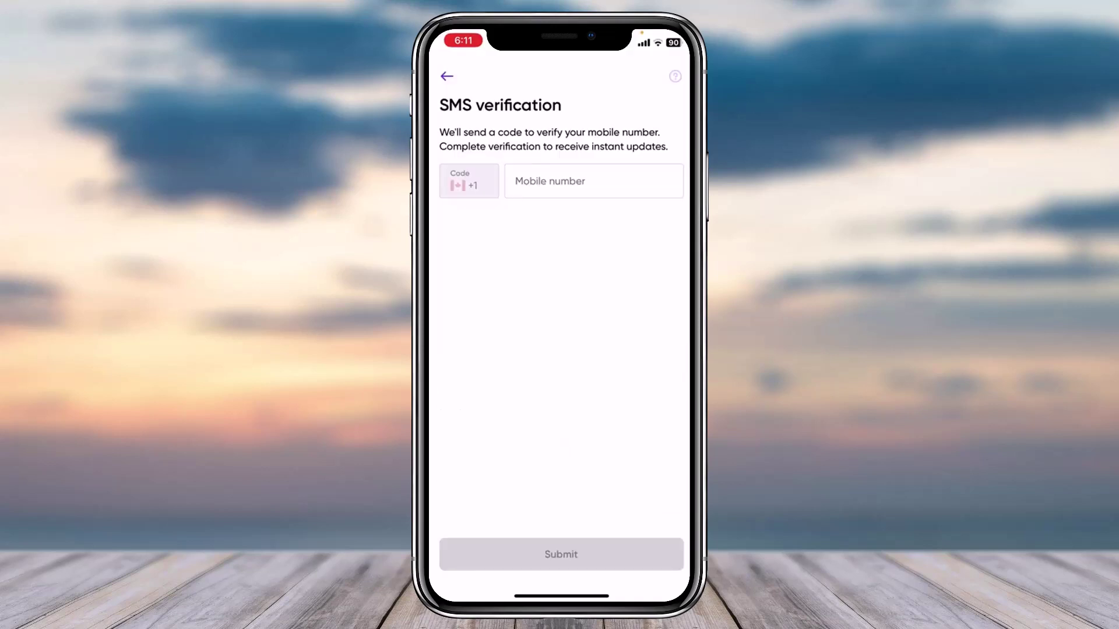